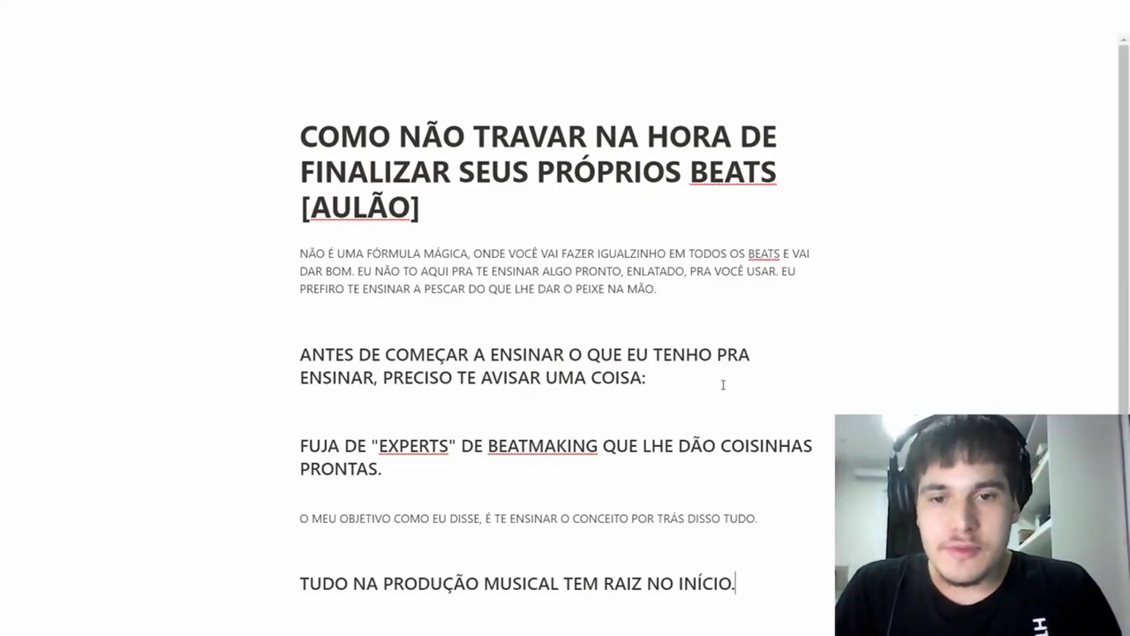
Extend the last heading with 'VOCÊ PRECISA PRIMEIRO TER UM BOM MATERIAL PRA TRABALHAR.'
type(" VOCÊ")
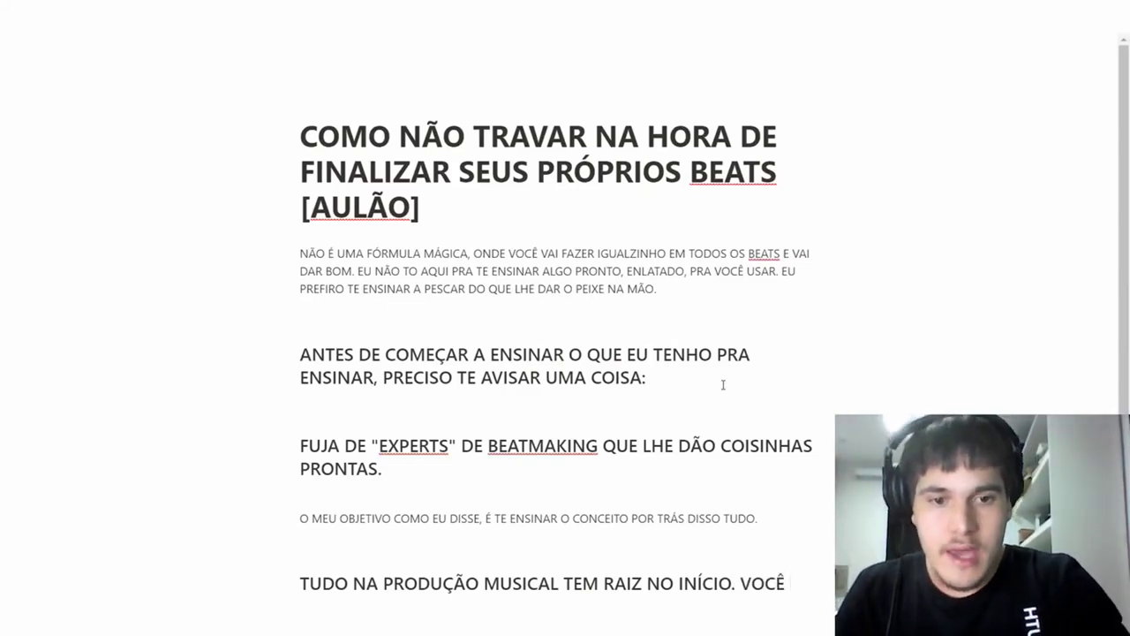
type(" PRECISA PRIMEIRO TER UM BOM MATER")
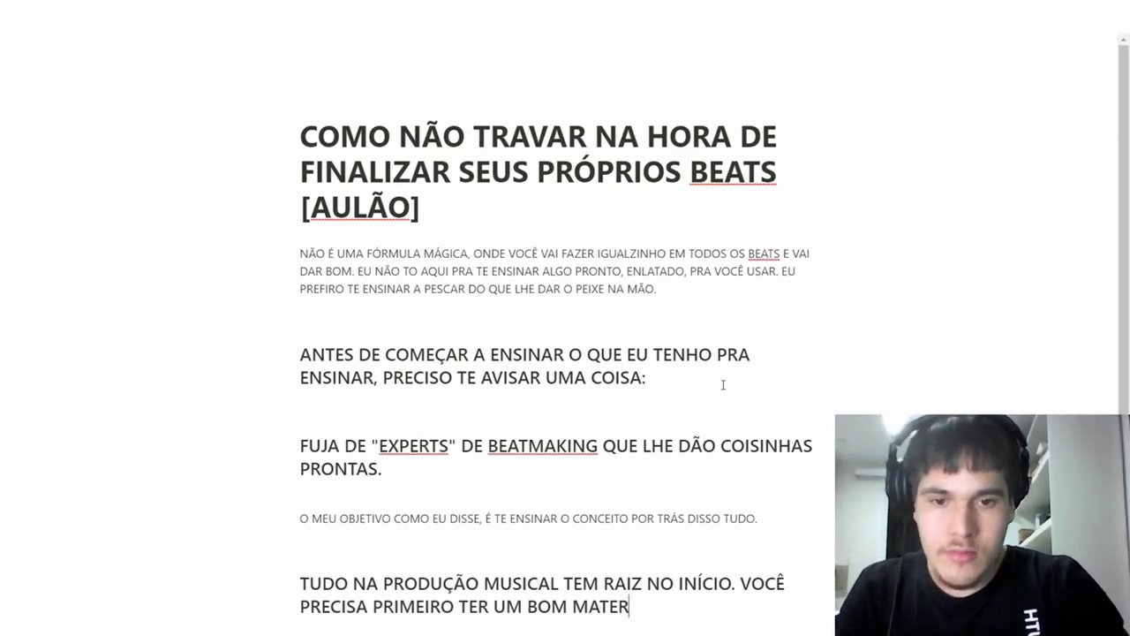
type("IAL PRA TRABALHAR.")
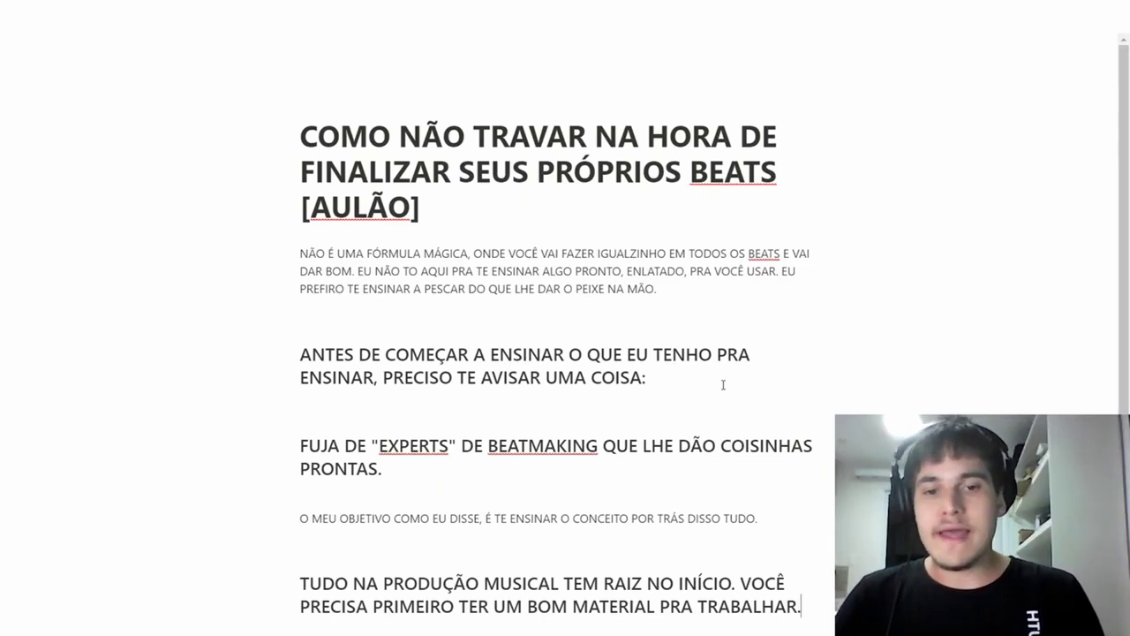
Add checklist items for a good melody and instruments well harmonized even before production
scroll(723, 385, "down", 1)
type("ISSO SIG")
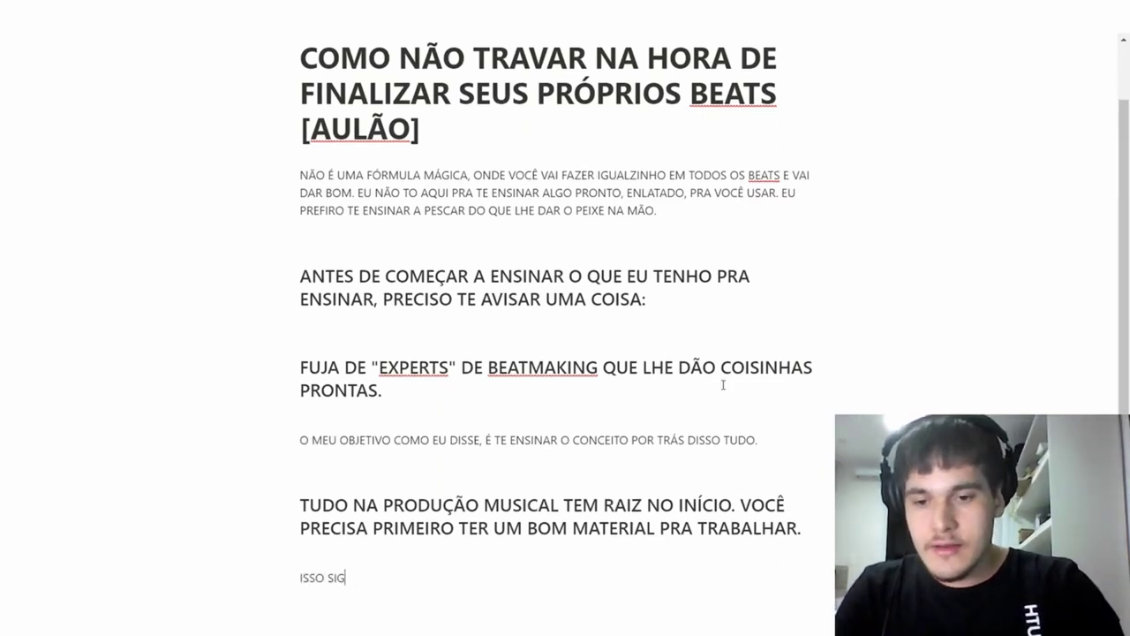
type("NIFICA: TER SA")
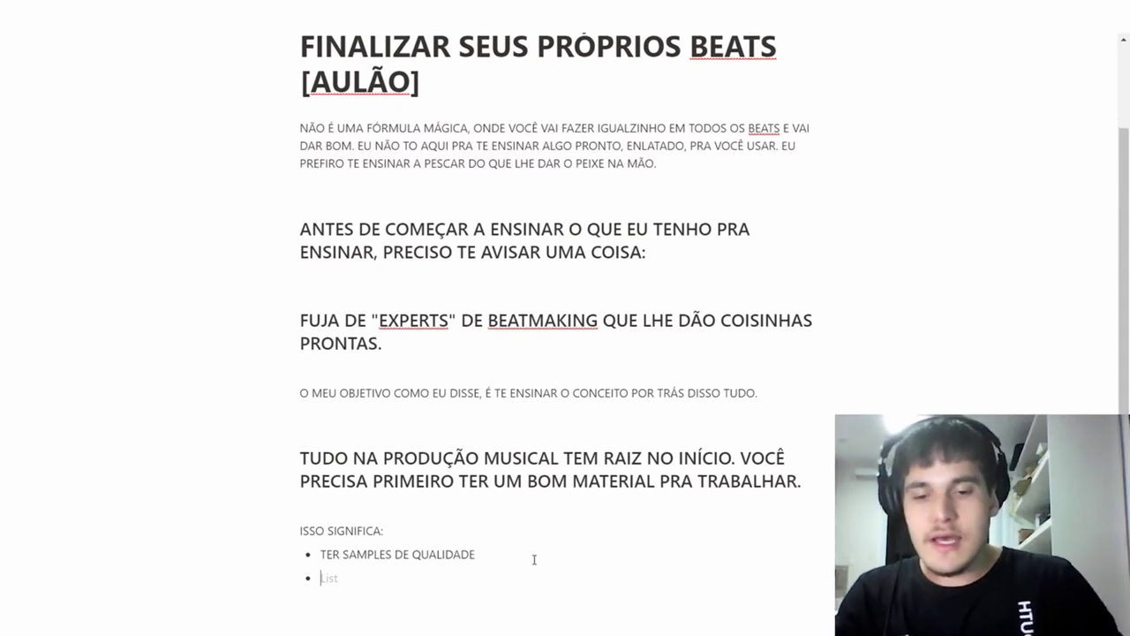
type("BOA MELODIA")
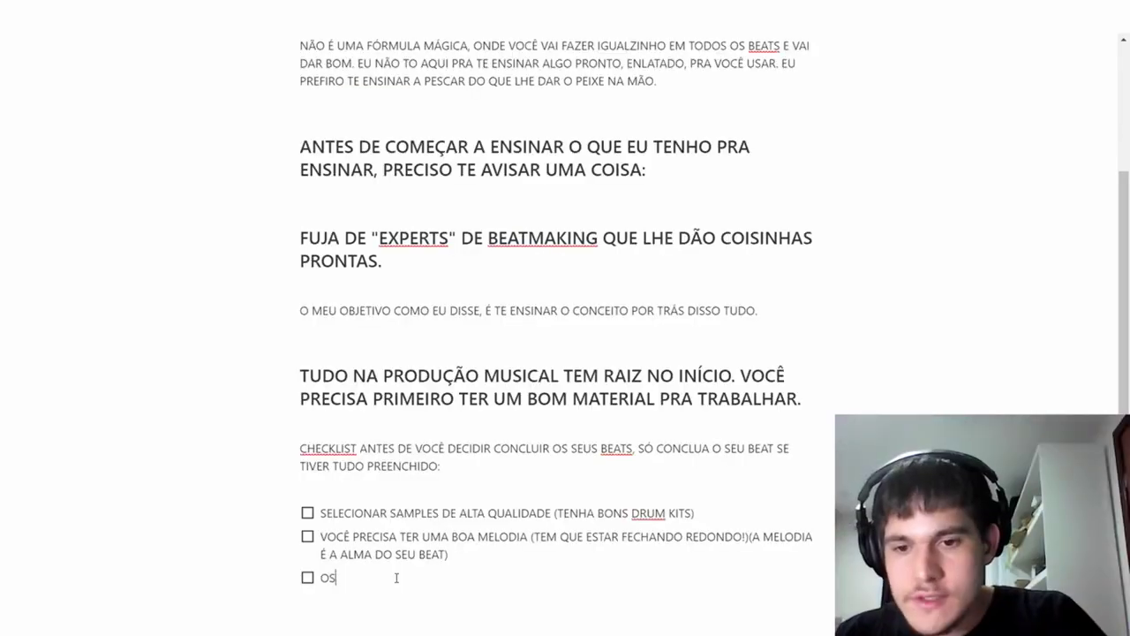
type("INTRUMENTOS TEM")
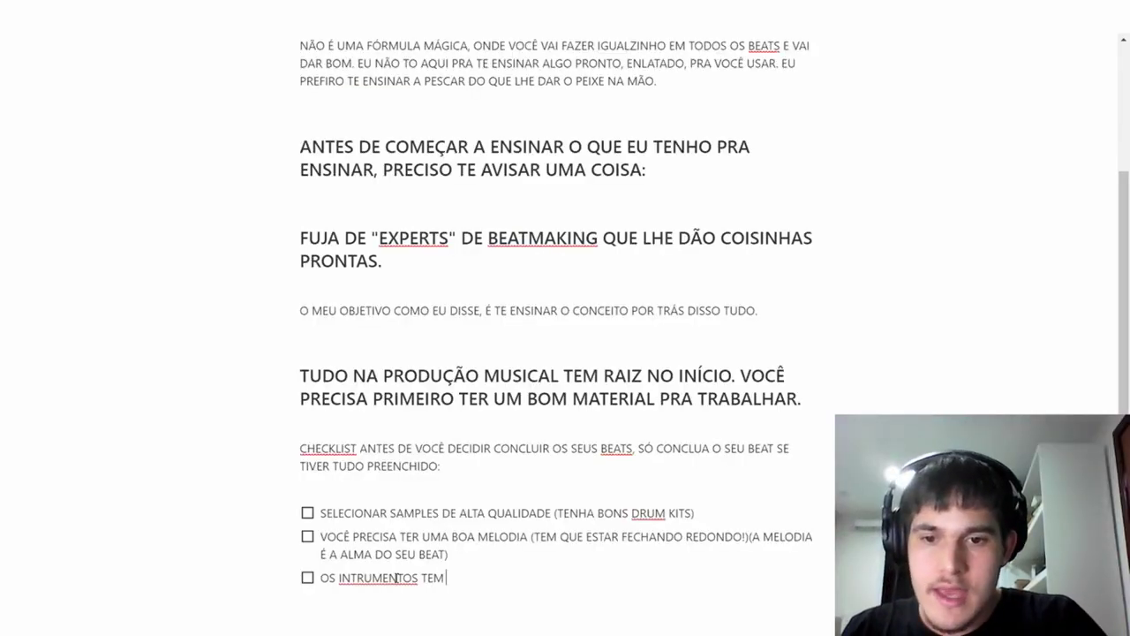
type(" QUE ESTAR BE")
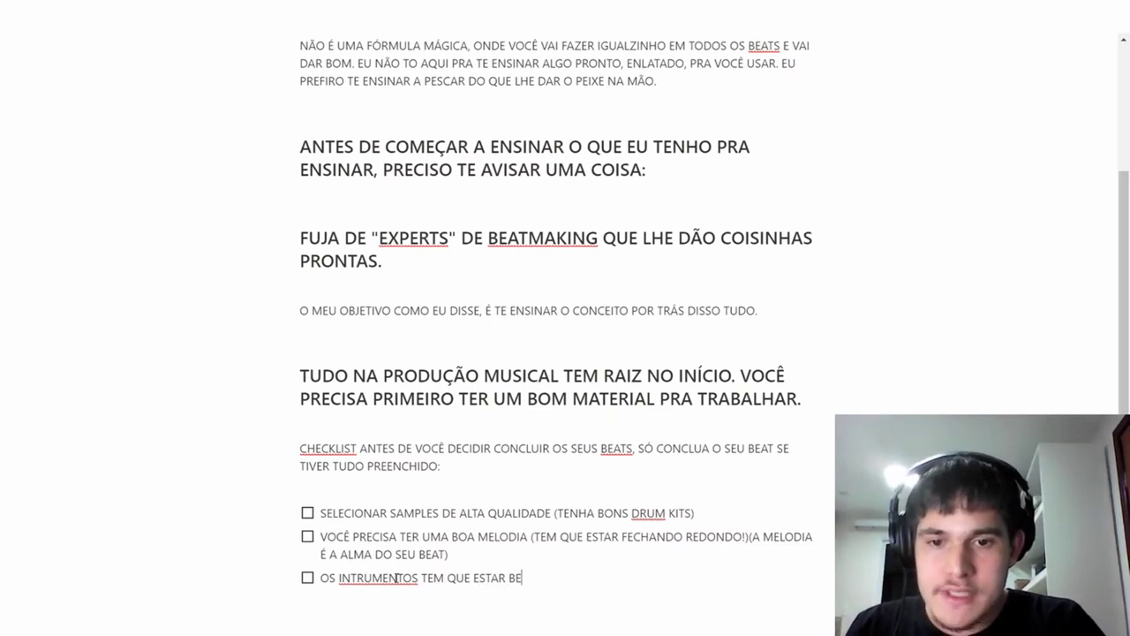
type("M HARMONIZADOS ATÉ MESMO ANTES")
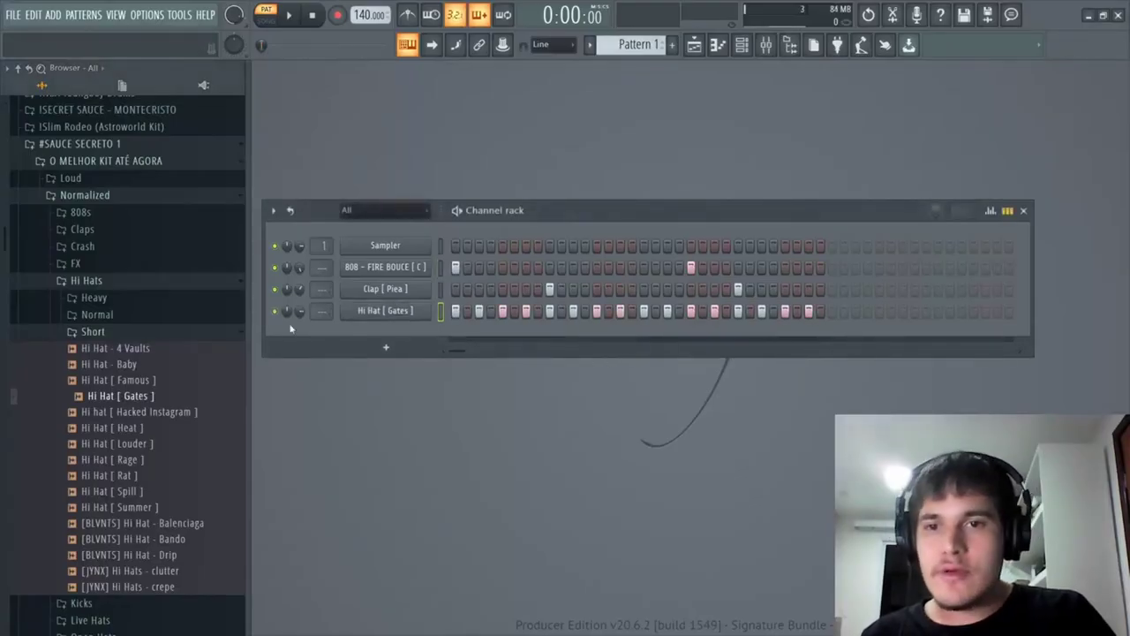
Play Pattern 1 in FL Studio to hear the sampler, 808, clap and hi-hat beat
key("space")
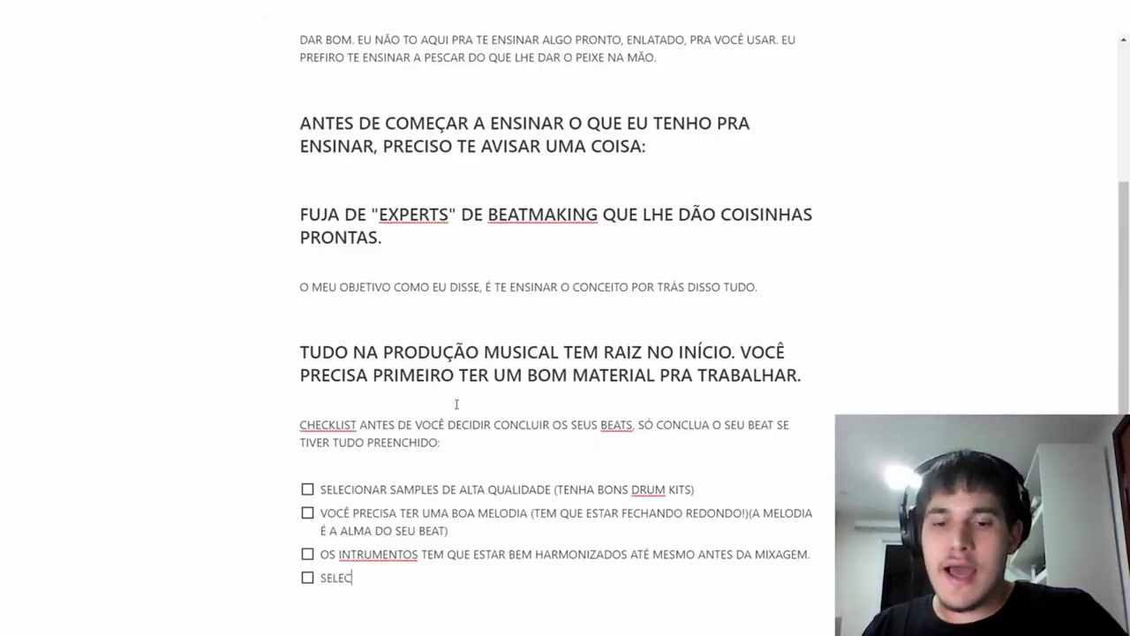
Write the fourth to-do 'SELECIONAR BONS TIMBRES PRA MELODIA/HARMONIA' with its note on chosen timbres
type("IONAR BONS TI")
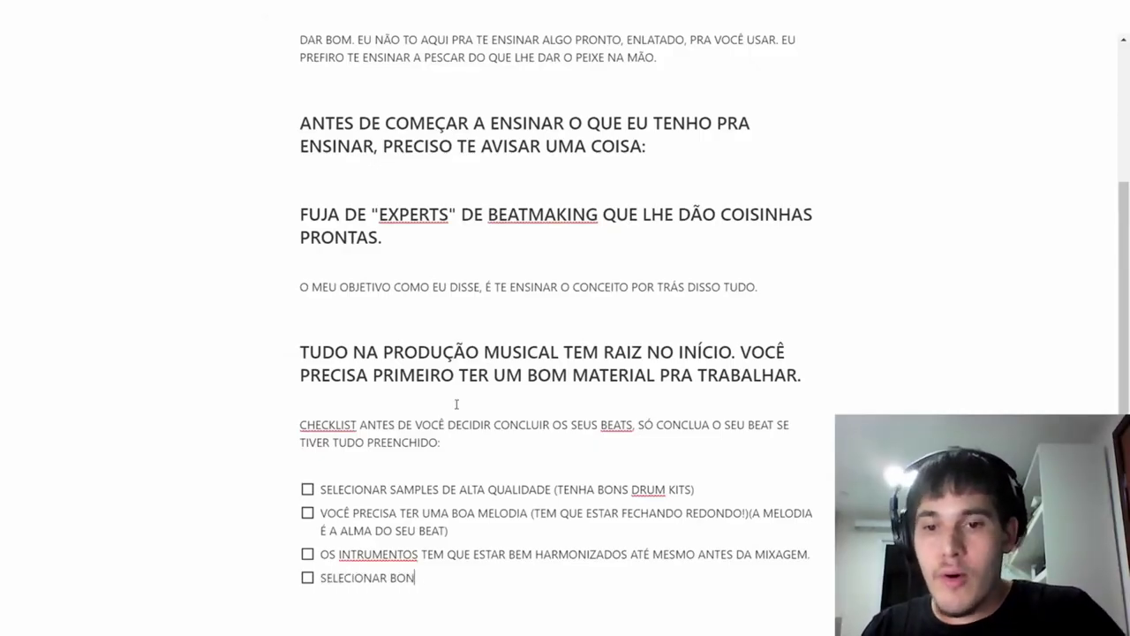
type("MBRES PRA MELO")
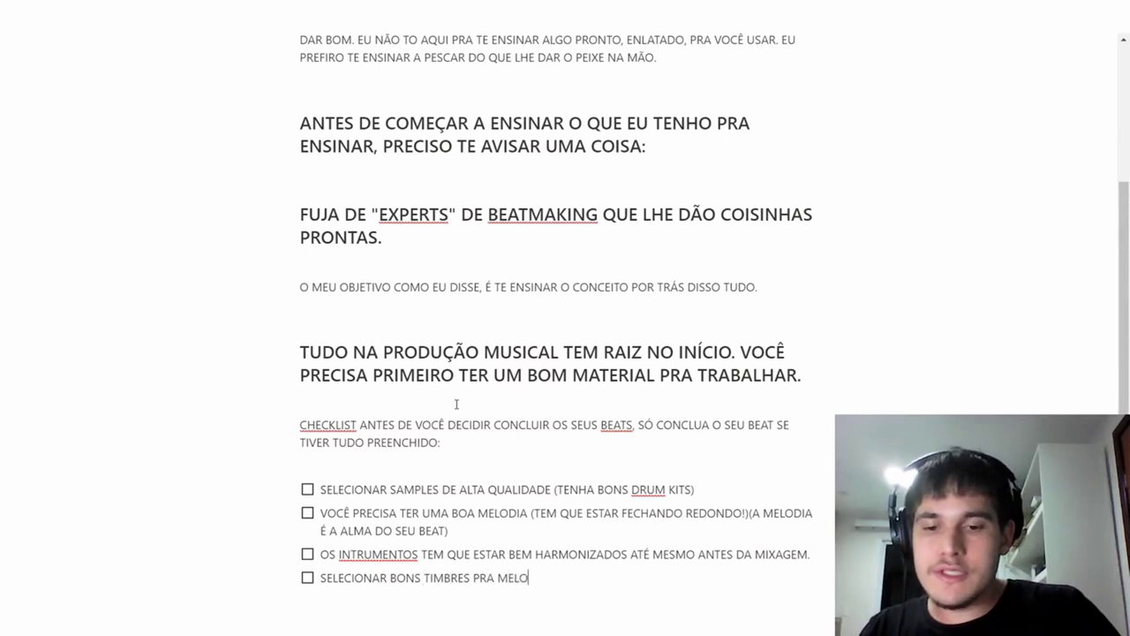
type("DIA/HARMNIA")
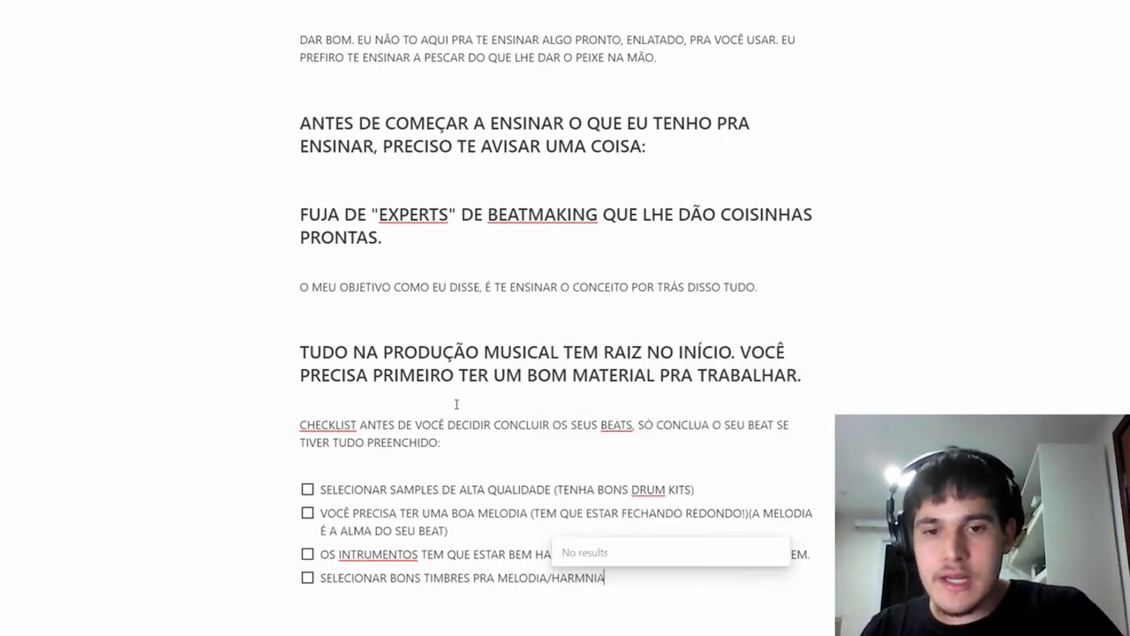
key("BackSpace")
key("BackSpace")
key("BackSpace")
type("ONIA ")
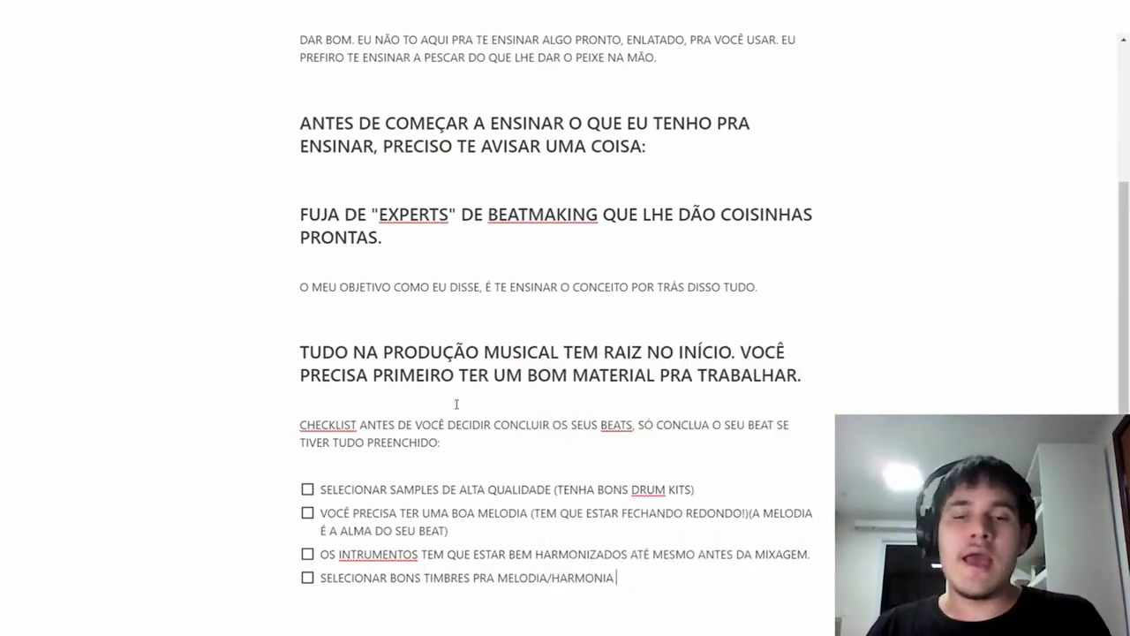
type("(AS VEZE")
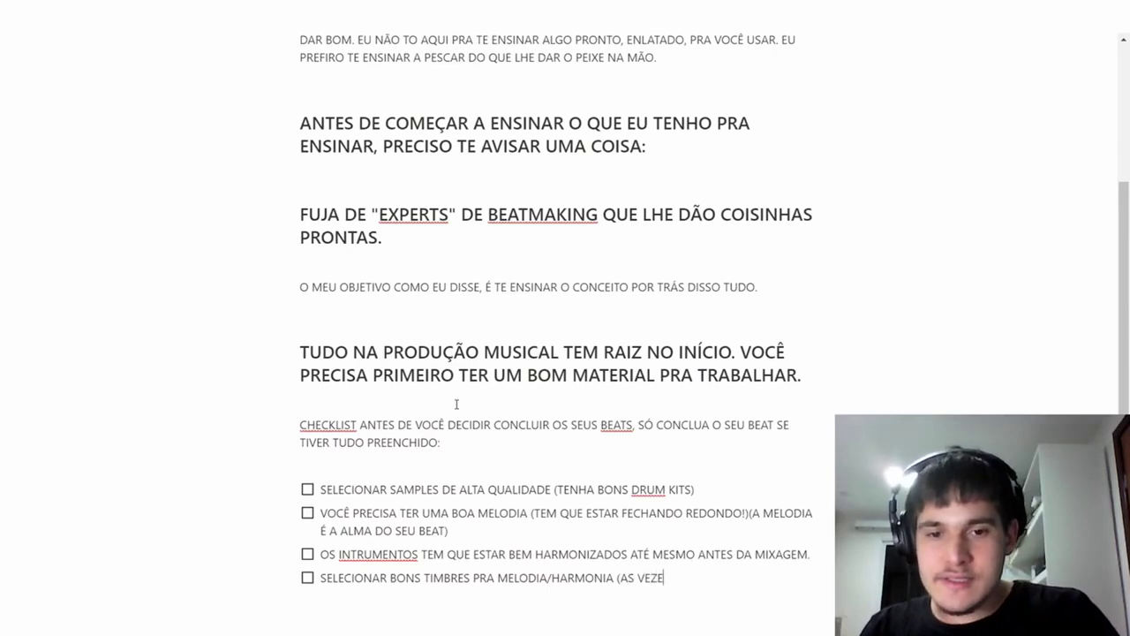
type("S AS SUAS MELODIAS OU H")
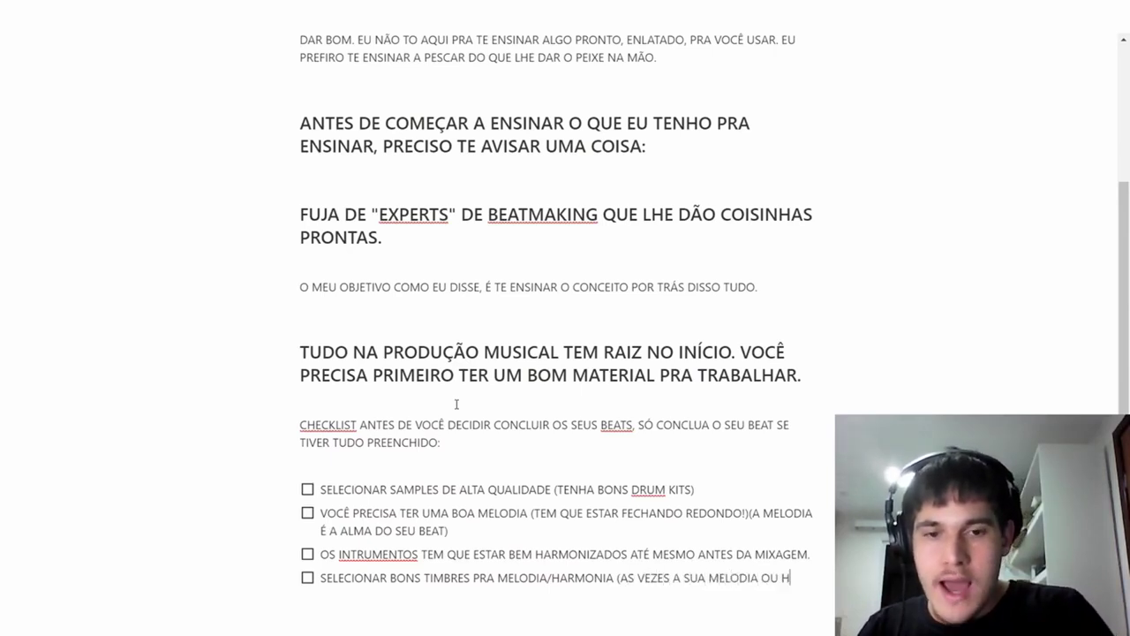
type("ARMONIAS SÃO BOAS, PORÉM")
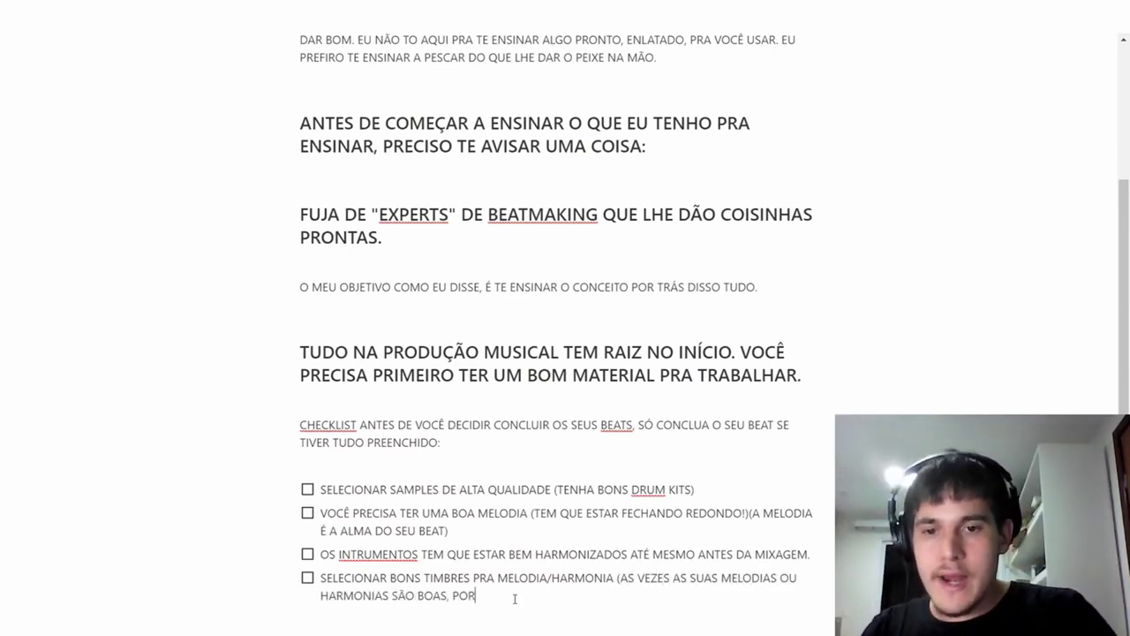
type(", O TIMBRE QUE VOCÊ ESCOLHEU TORNA ELAS R")
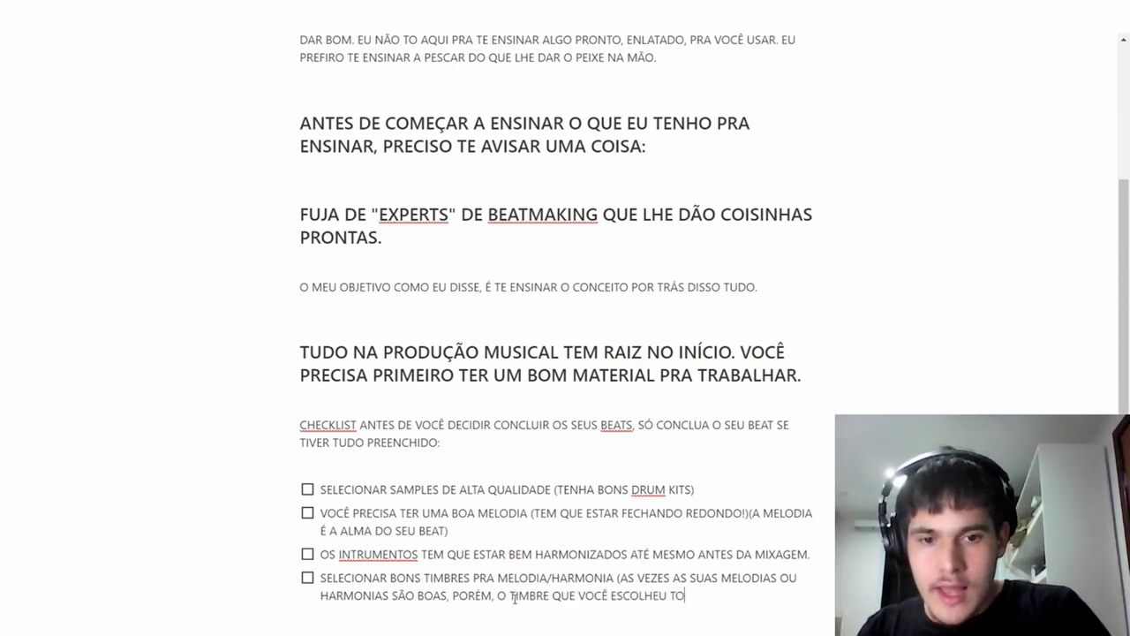
type("UINS)")
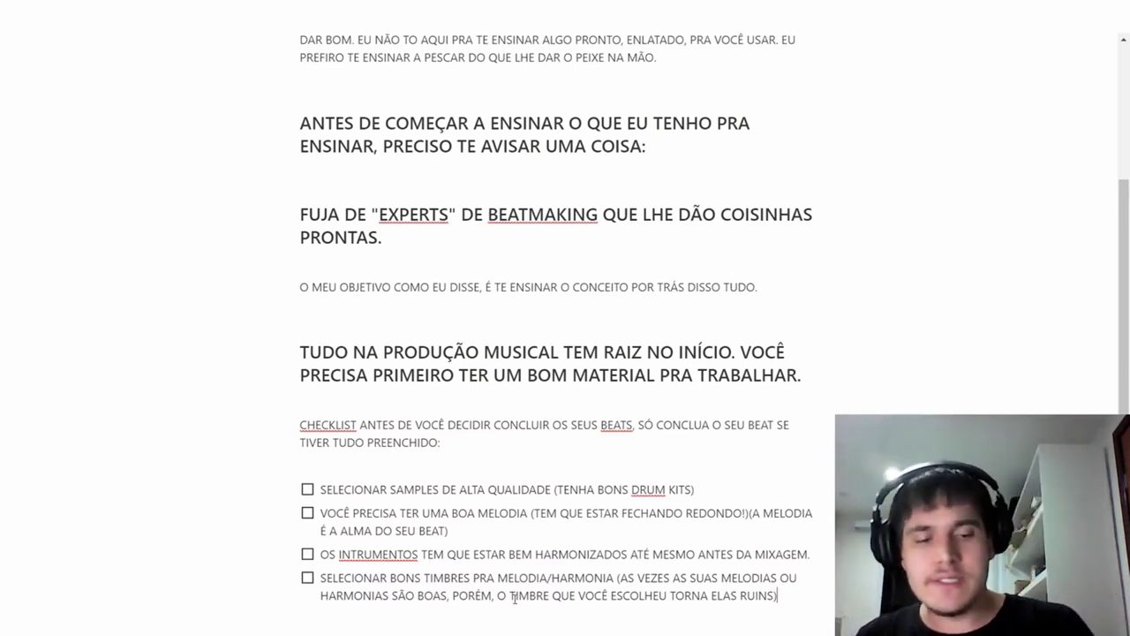
Add a fifth to-do about using a musical scale for the beat's instruments, '(NÃO QUEIRA TENTAR NOTAS NA SORTE)'
key("Return")
type("SE CERT")
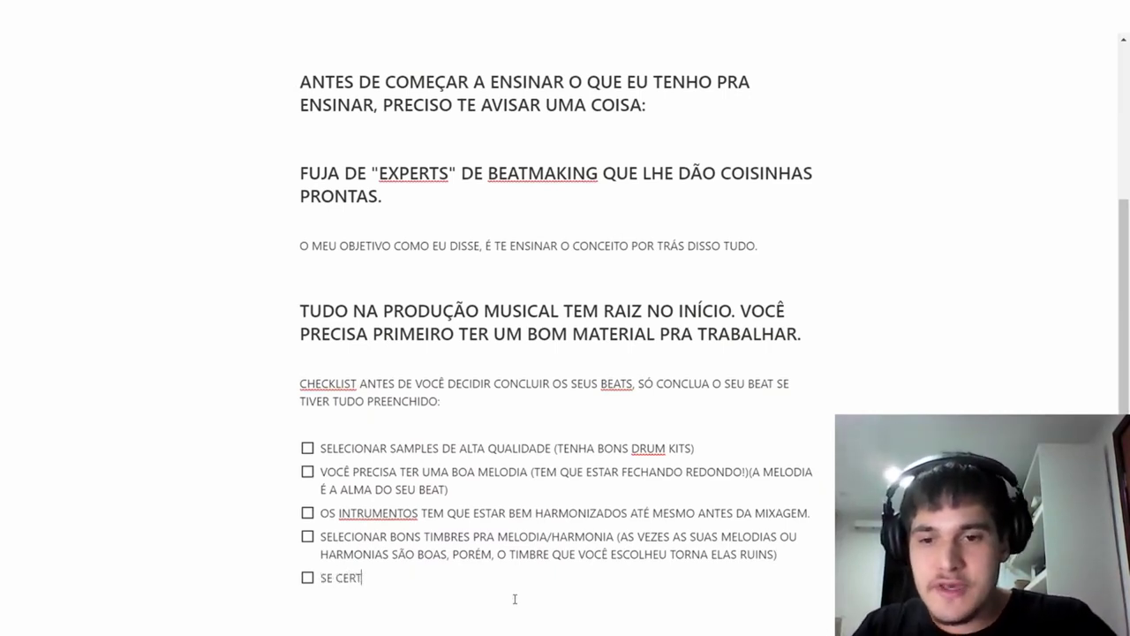
type("IFIQUE QUE VOCÊ US")
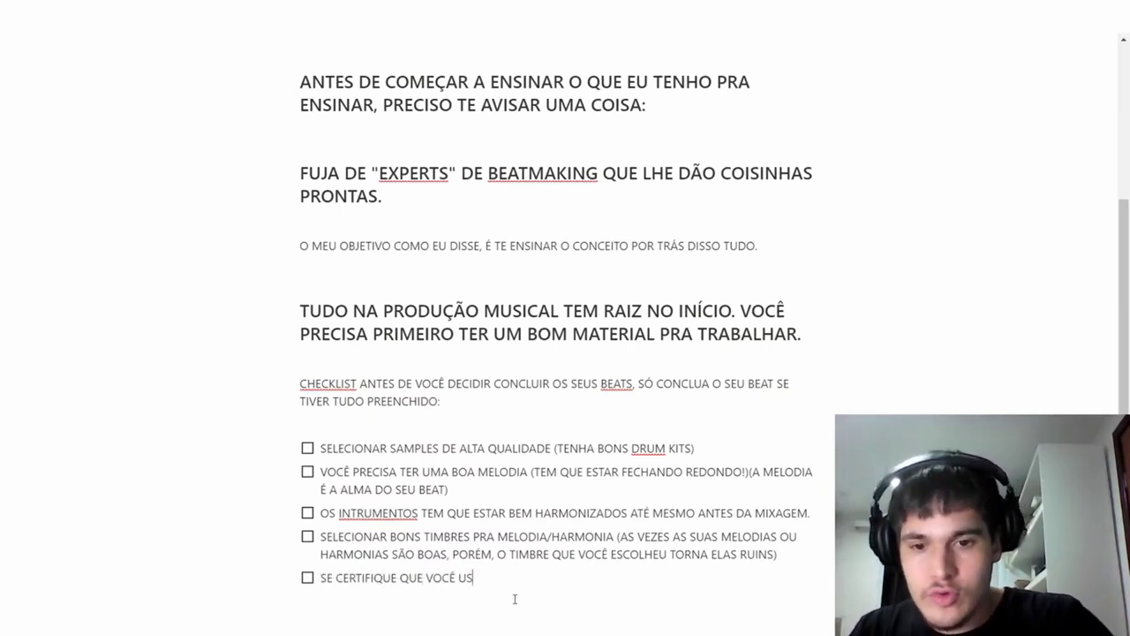
type("OU UMA ESCALA MU")
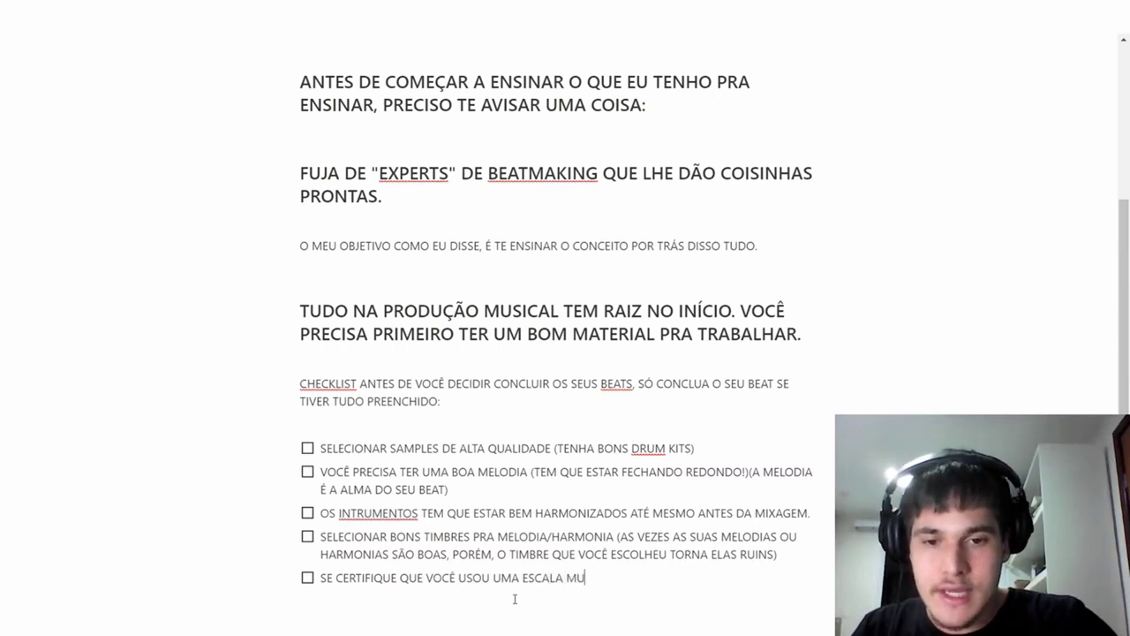
type("SICAL PRA V")
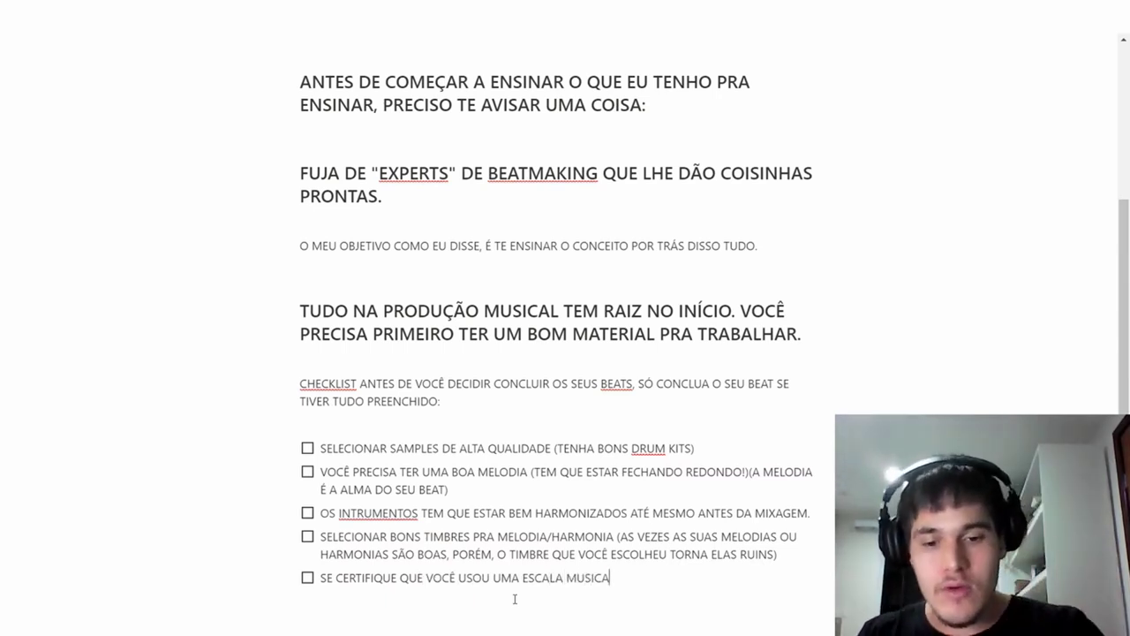
type("OCÊ COMPOR OS")
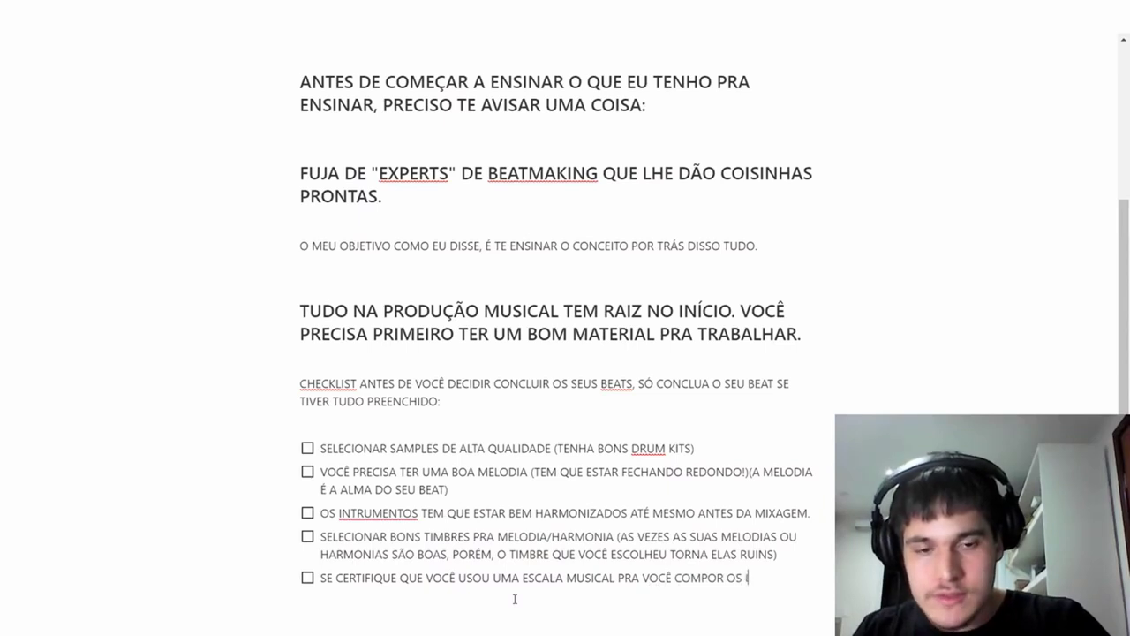
key("BackSpace")
key("BackSpace")
type("ENTOS DO SEU B")
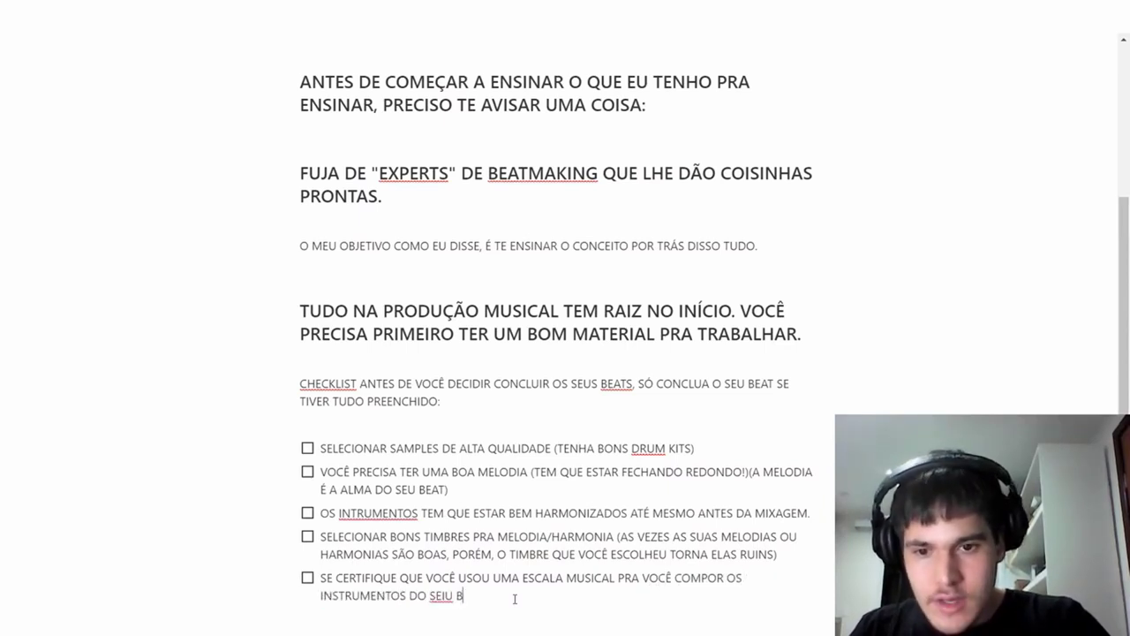
key("BackSpace")
key("BackSpace")
type("BEAT")
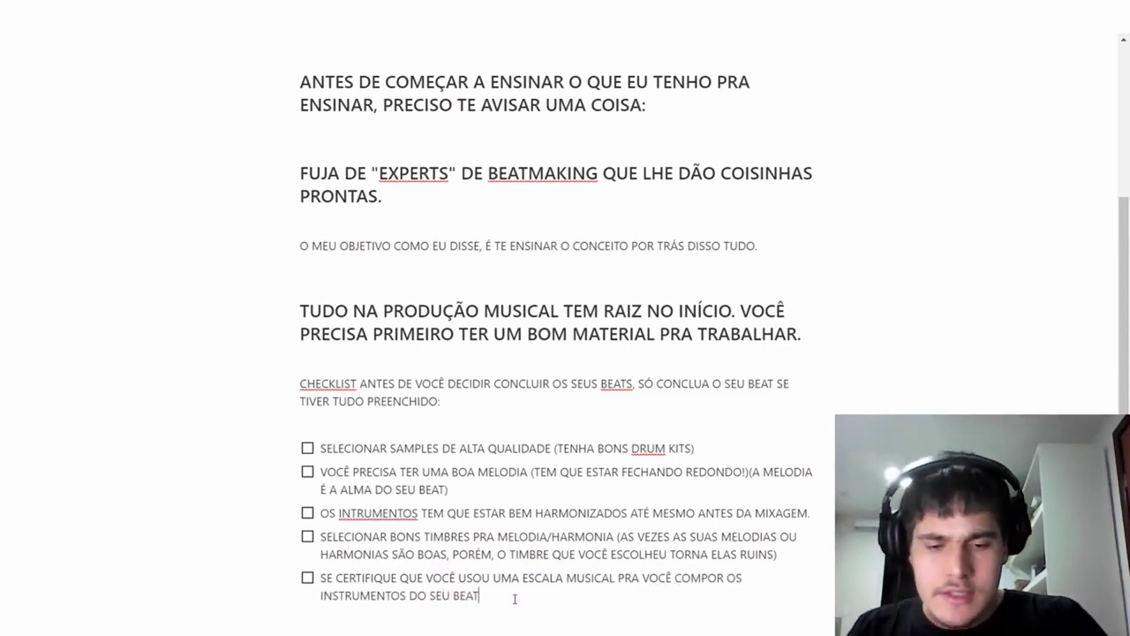
type(".")
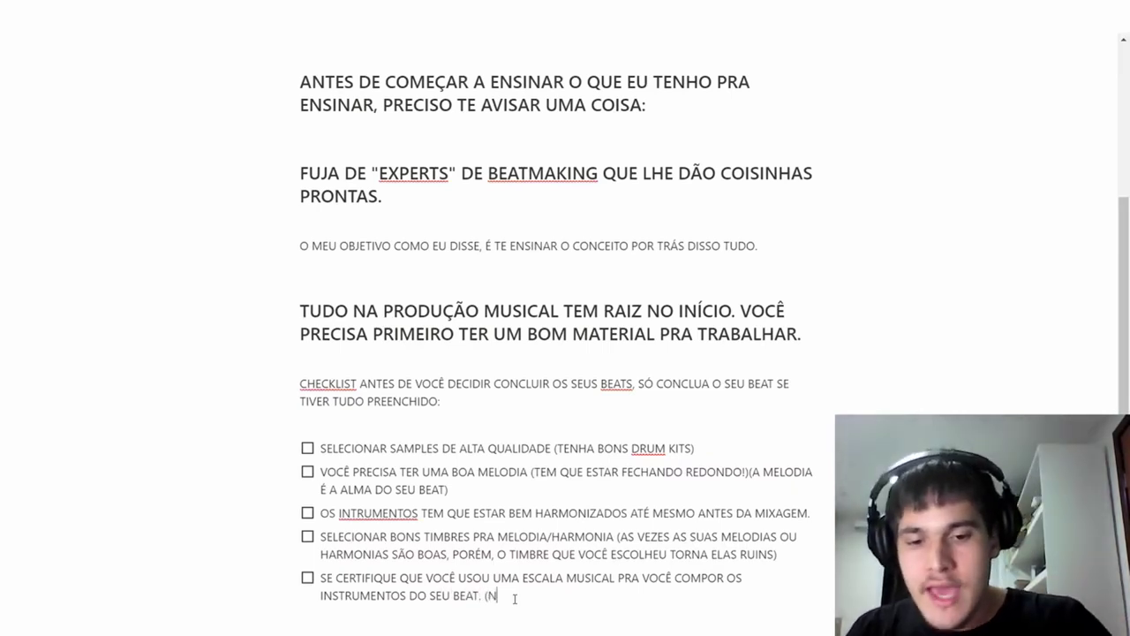
type("(NÃO QUEIRA TENTAR NOTAS NA")
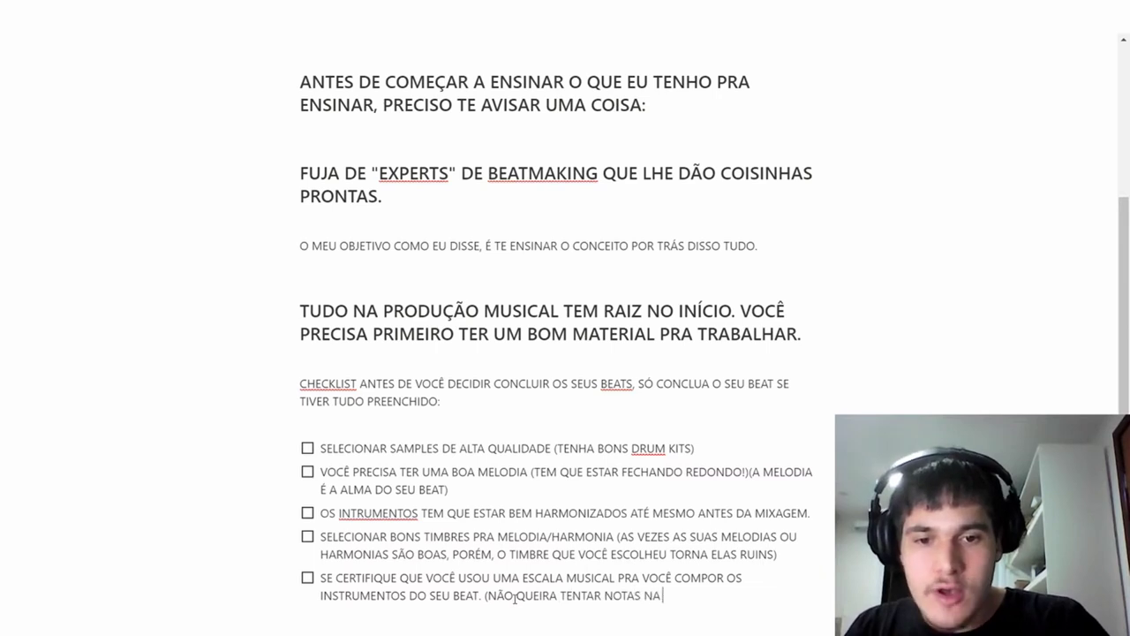
type(" SORTE)")
Scroll down the page to view the finished five-item checklist
scroll(339, 437, "down", 2)
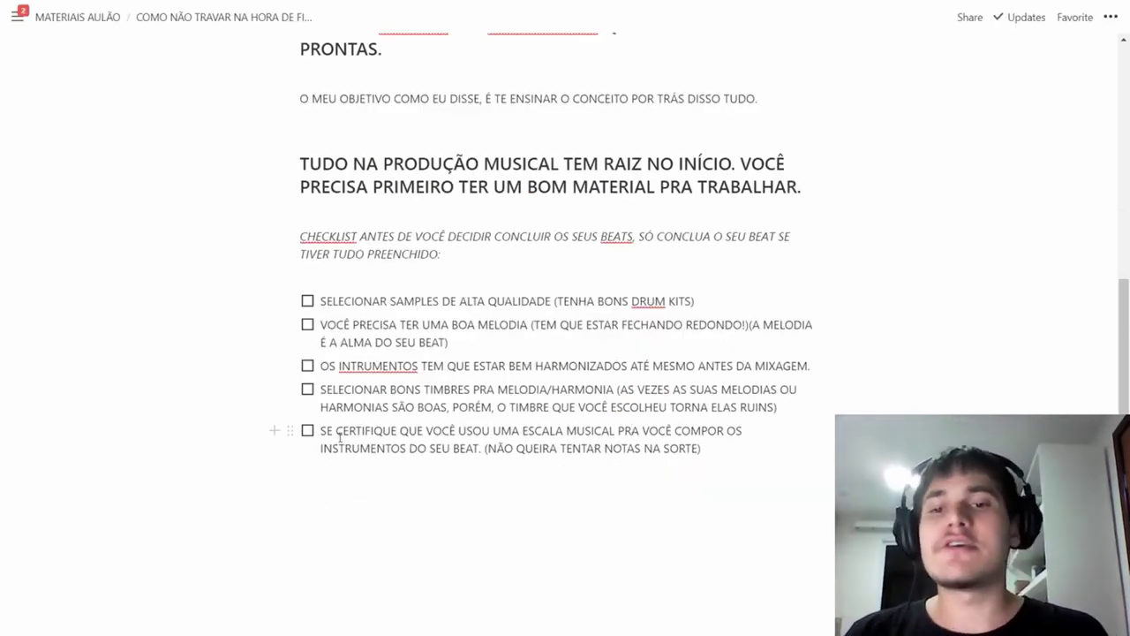